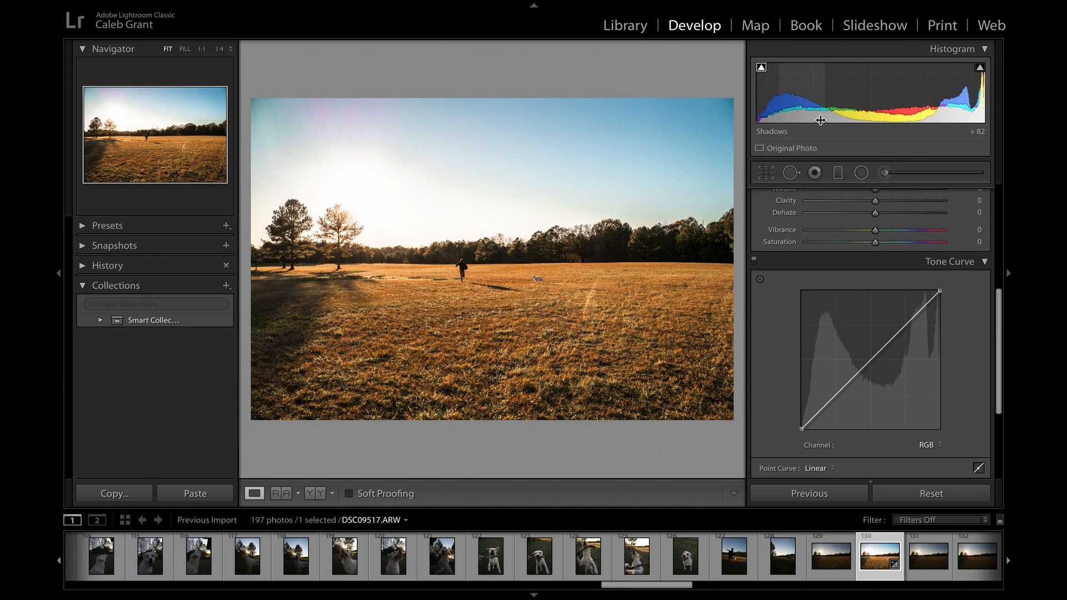
- Examine the white balance, tone and presence adjustments in the Basic settings of the field photo
scroll(810, 311, up, 6)
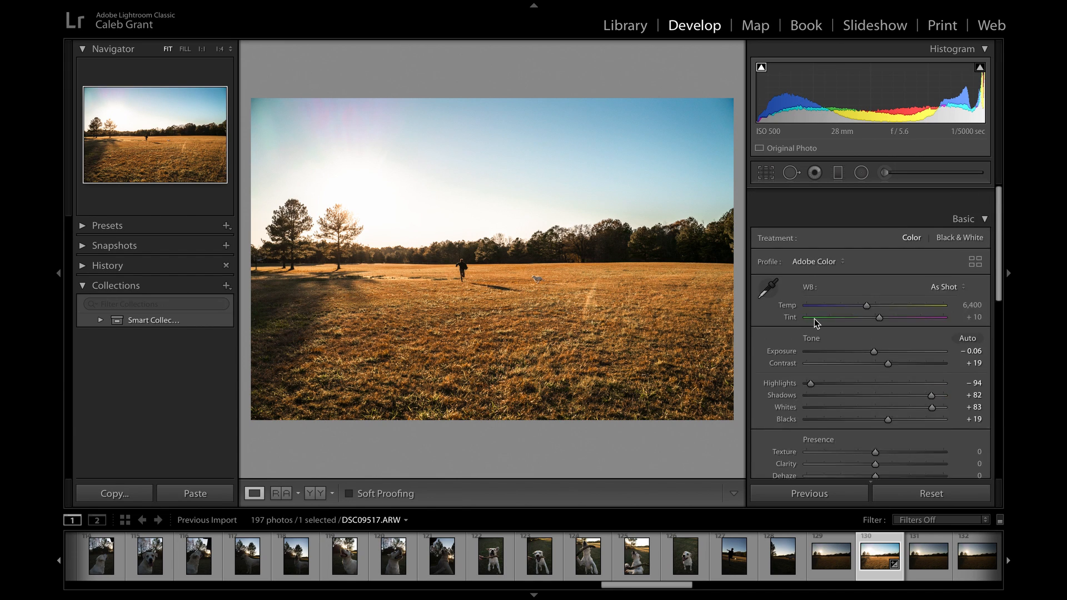
scroll(865, 442, down, 2)
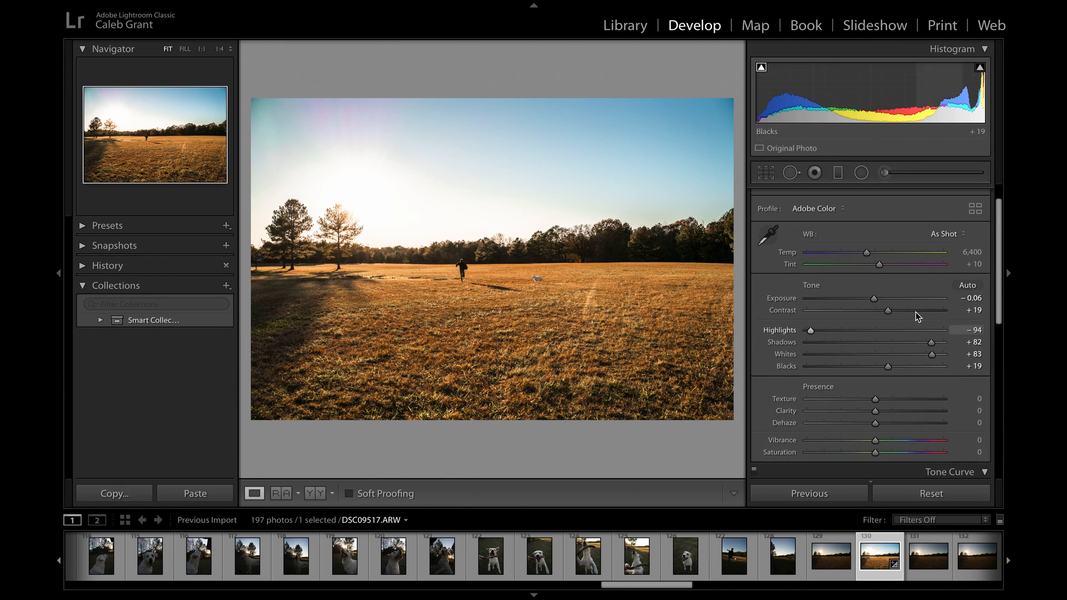
scroll(916, 312, up, 2)
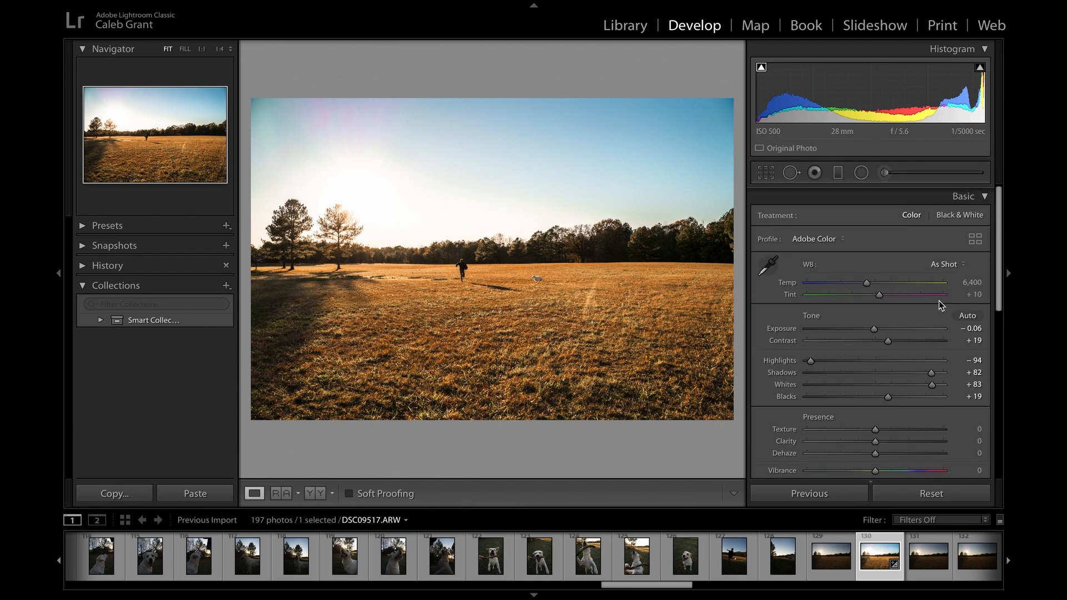
click(984, 195)
click(985, 196)
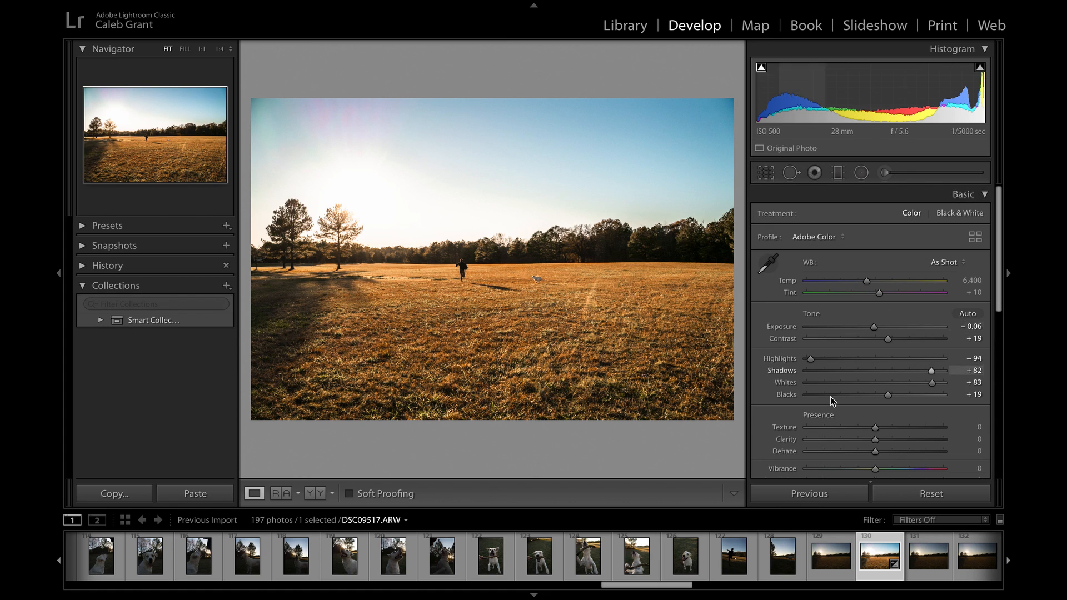
scroll(840, 384, down, 1)
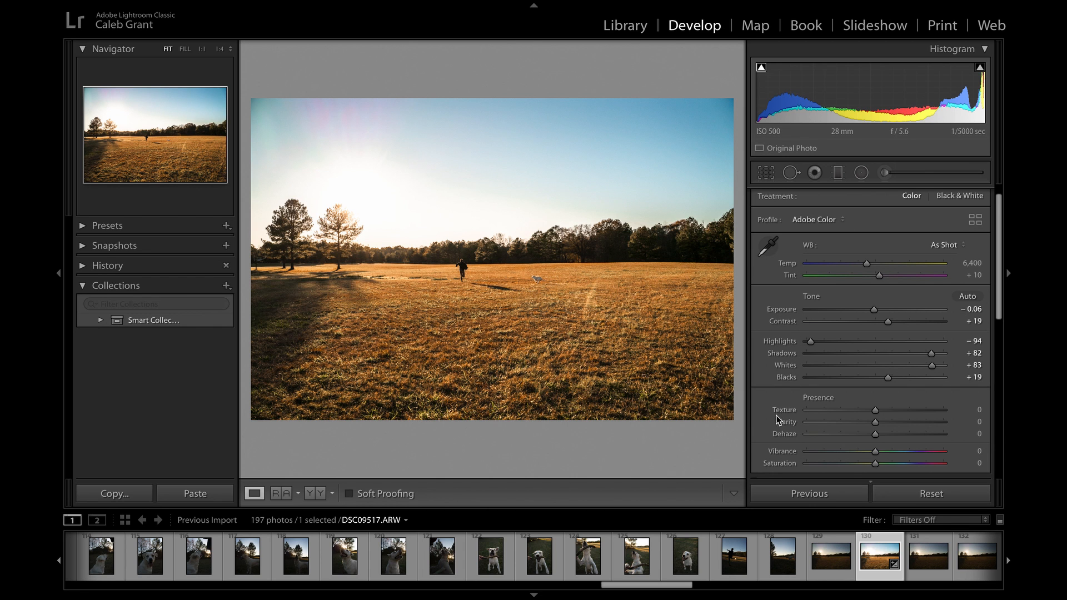
scroll(884, 404, down, 1)
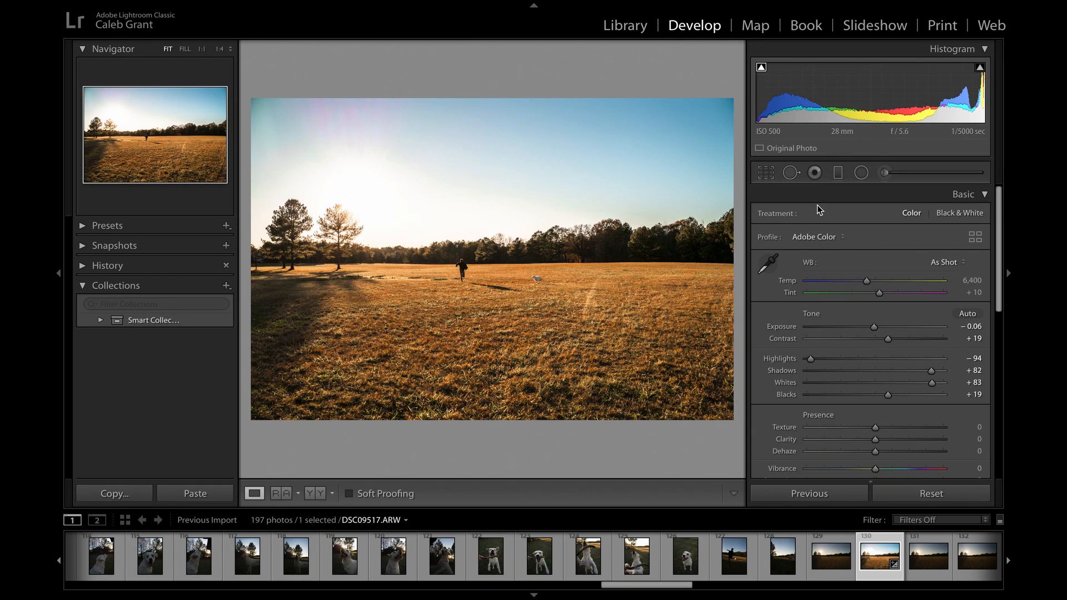
- Expand the HSL/Color settings and display the adjustments for all colors at once
scroll(817, 209, down, 10)
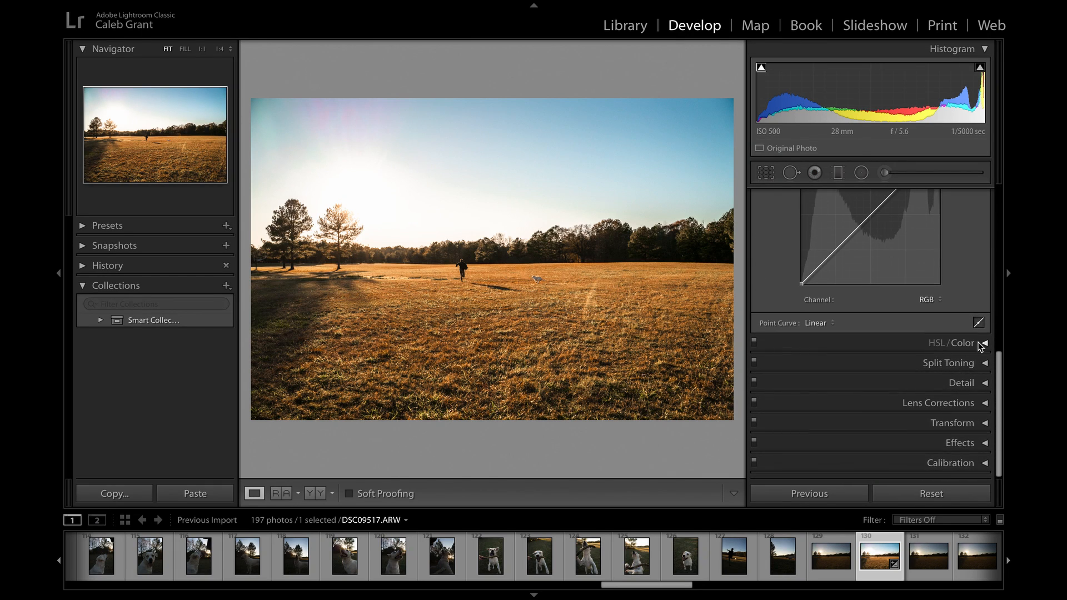
click(984, 345)
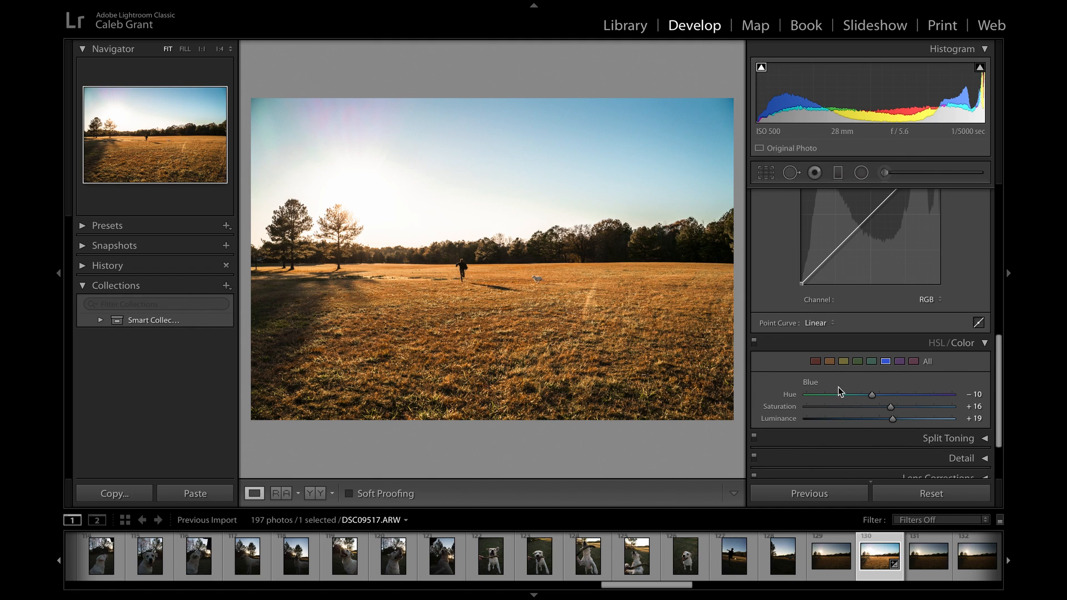
click(928, 361)
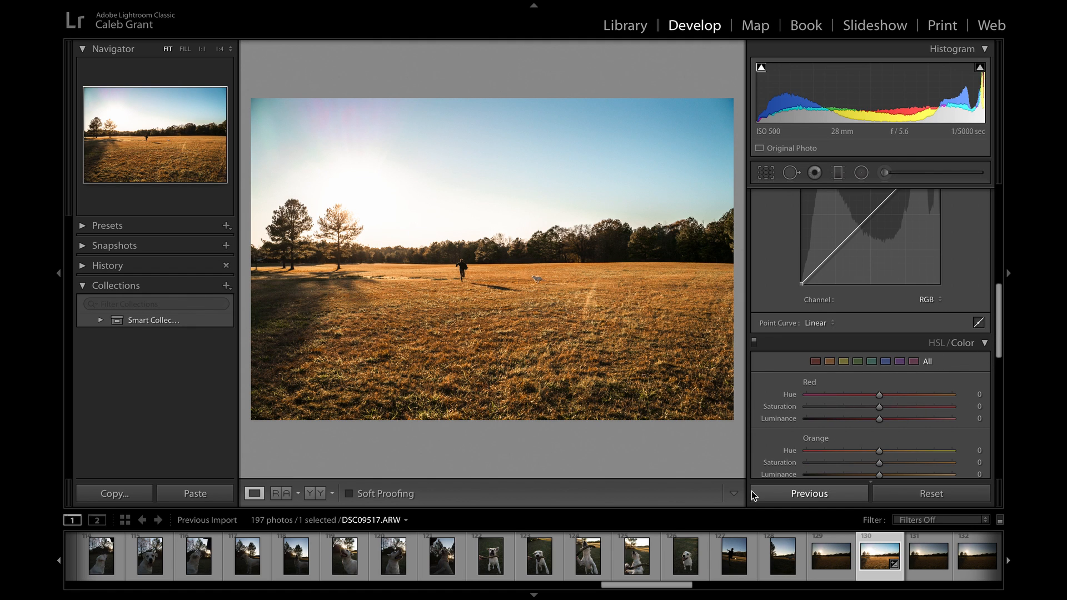
- Examine the hue, saturation and luminance adjustments of each color, along with the Basic and Tone Curve settings
scroll(799, 450, down, 2)
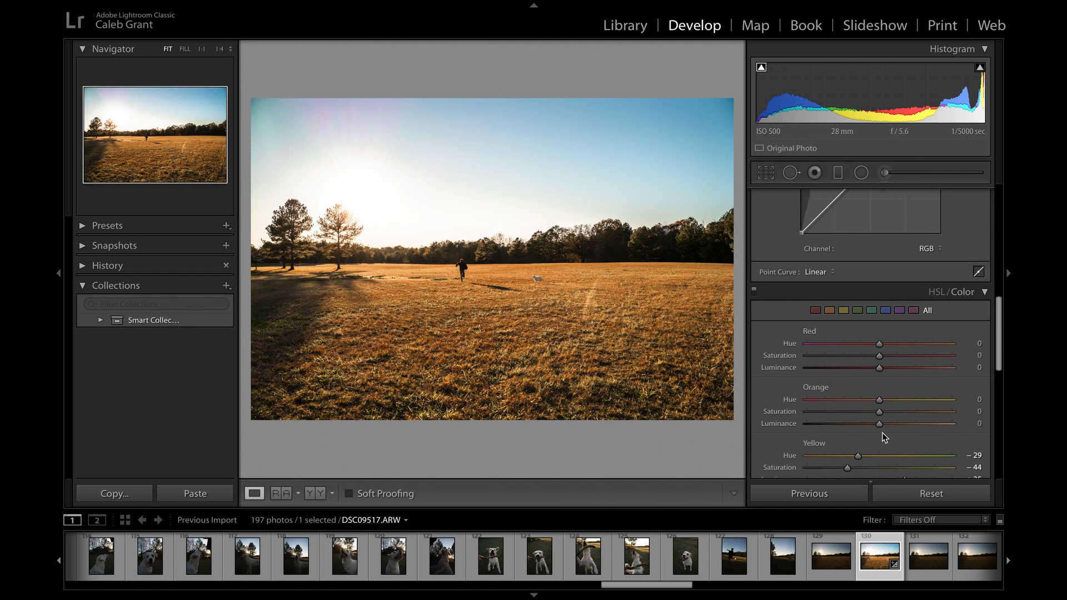
scroll(884, 437, down, 3)
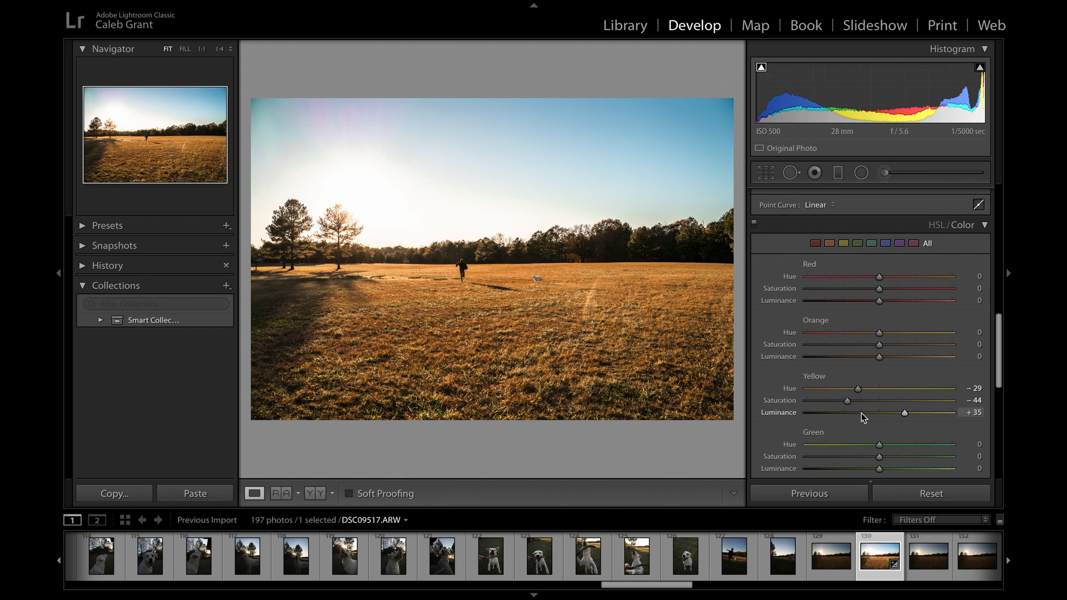
scroll(863, 418, down, 2)
scroll(863, 418, up, 15)
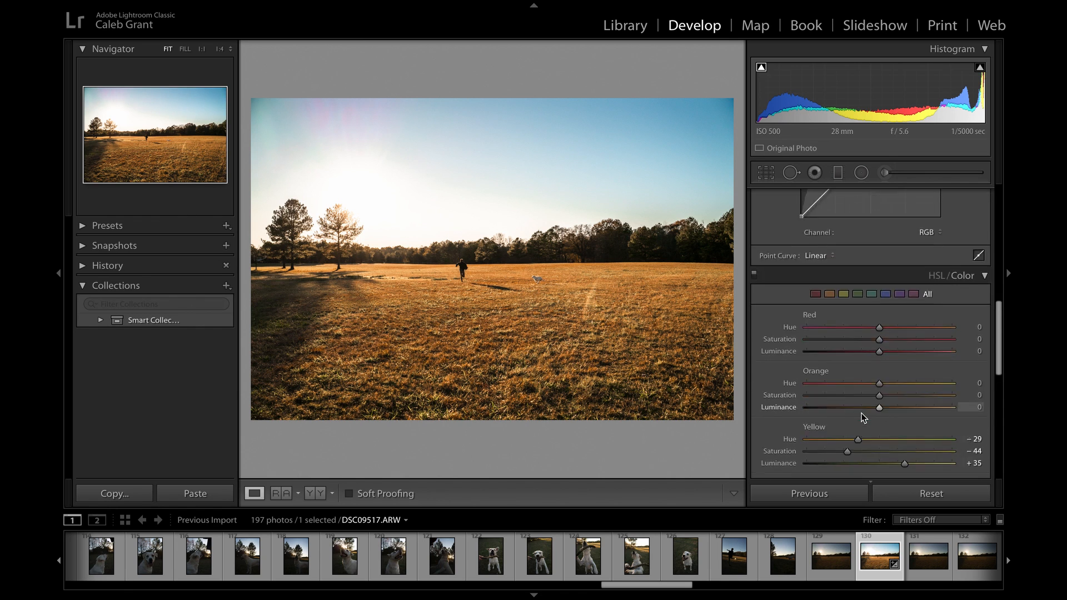
scroll(863, 418, up, 5)
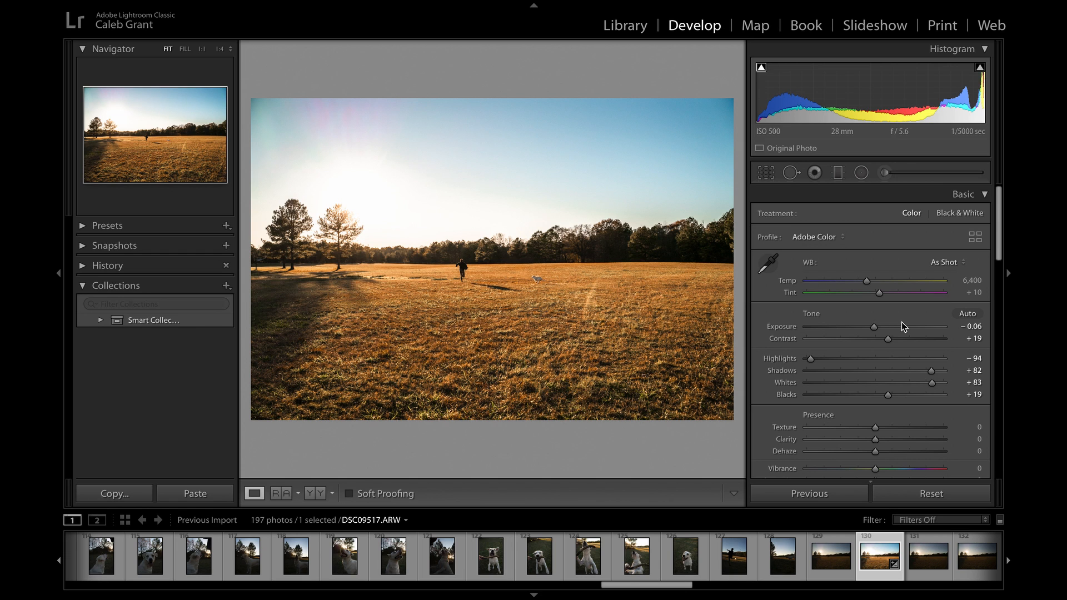
scroll(856, 384, down, 10)
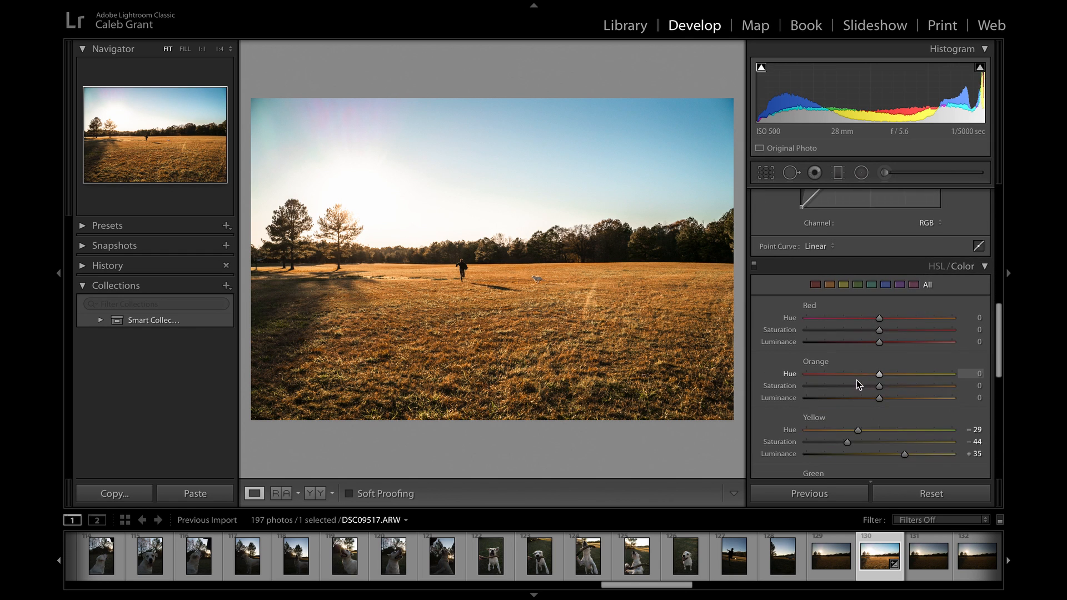
scroll(850, 389, down, 2)
scroll(892, 285, up, 5)
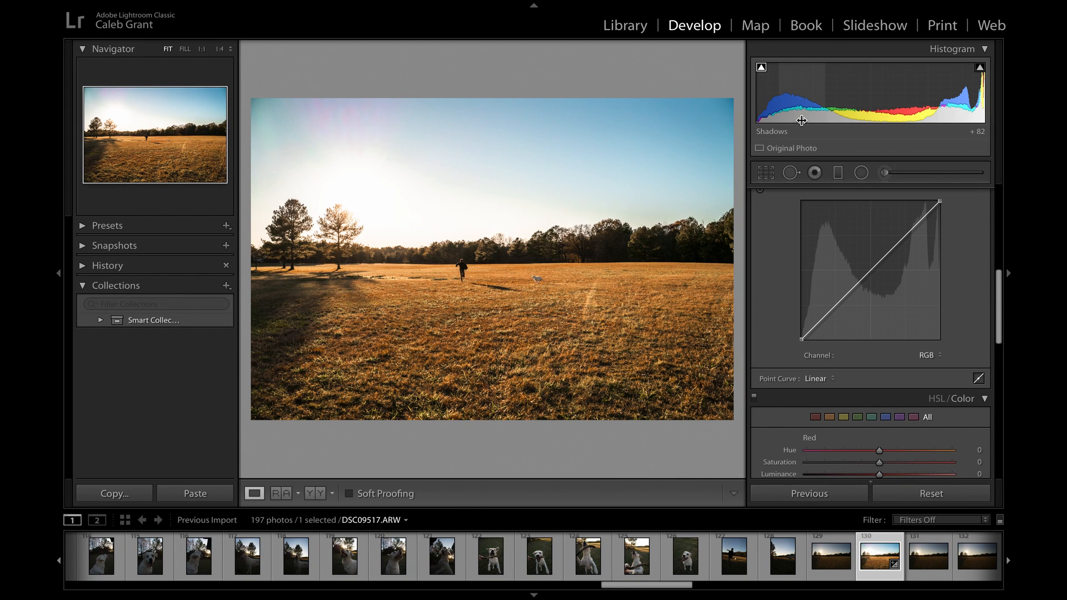
scroll(809, 391, down, 2)
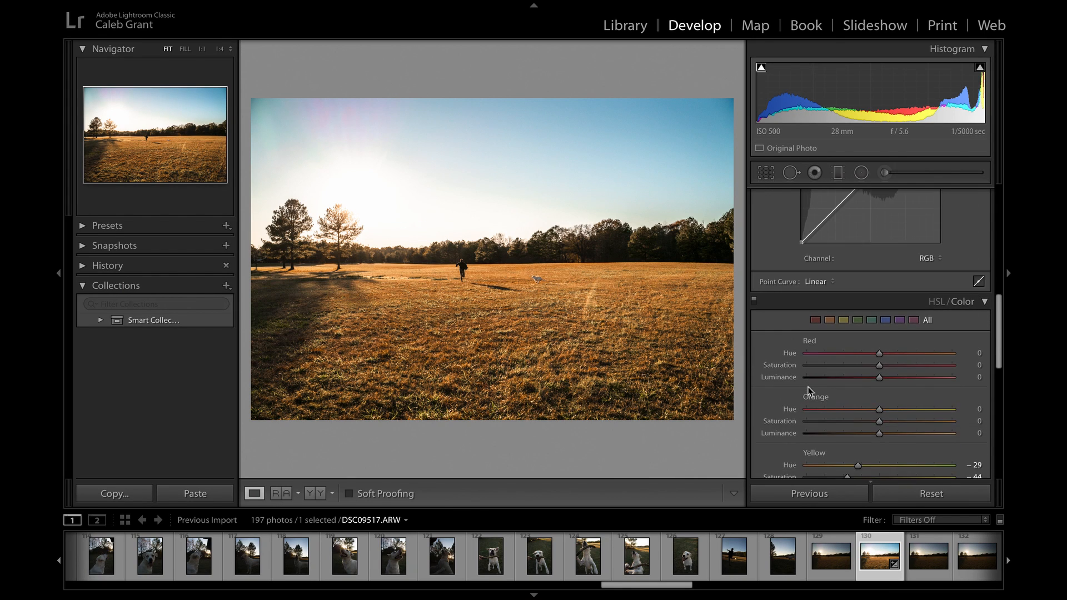
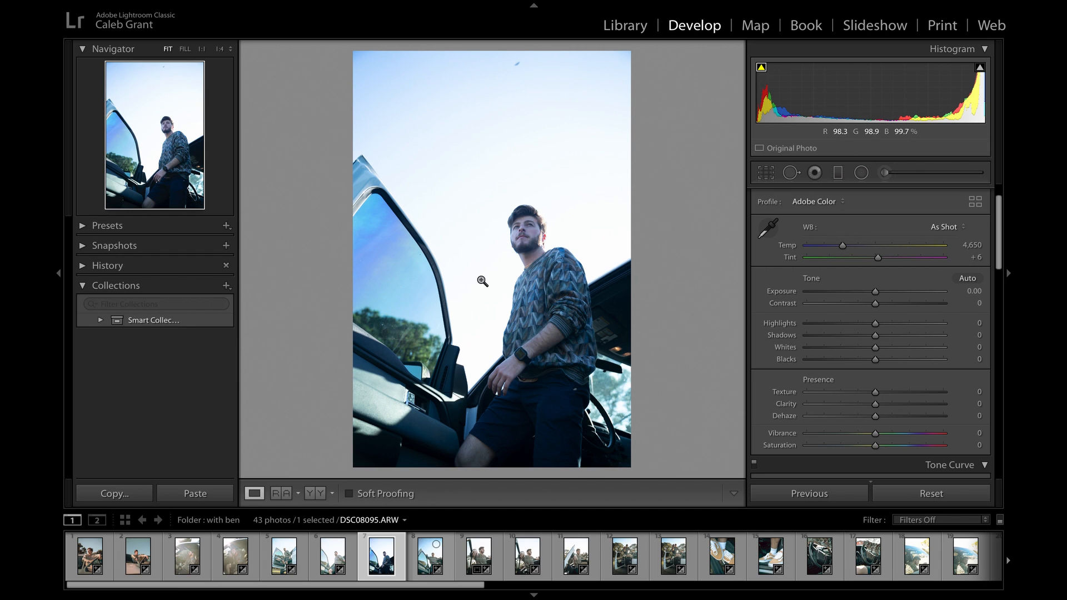
- Preview the clipped highlights and inspect the man's face at 1:1 zoom before returning to the full photo
mouse_move(982, 74)
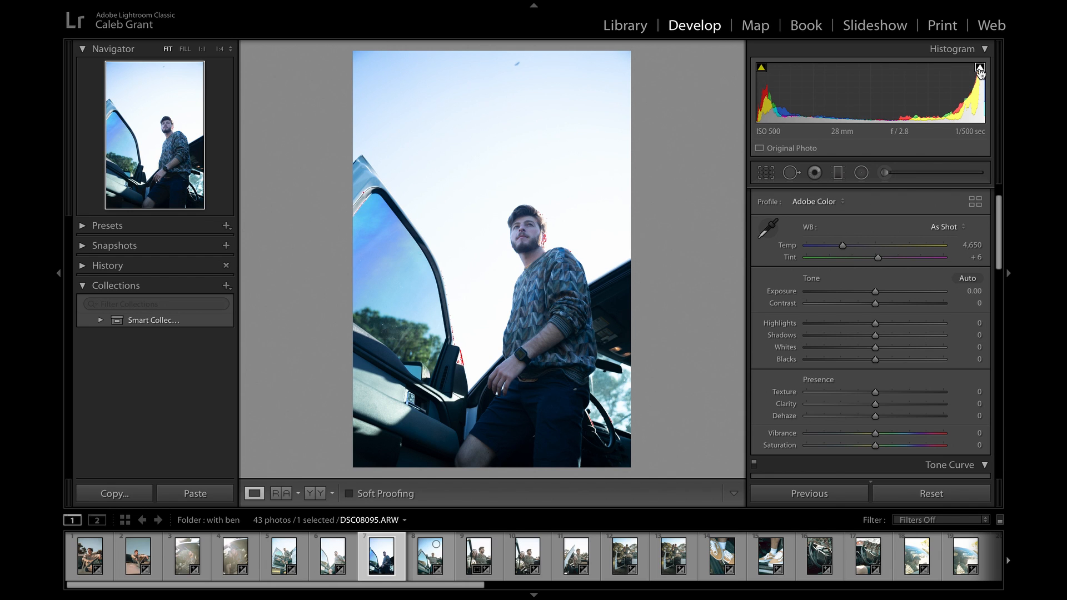
click(555, 236)
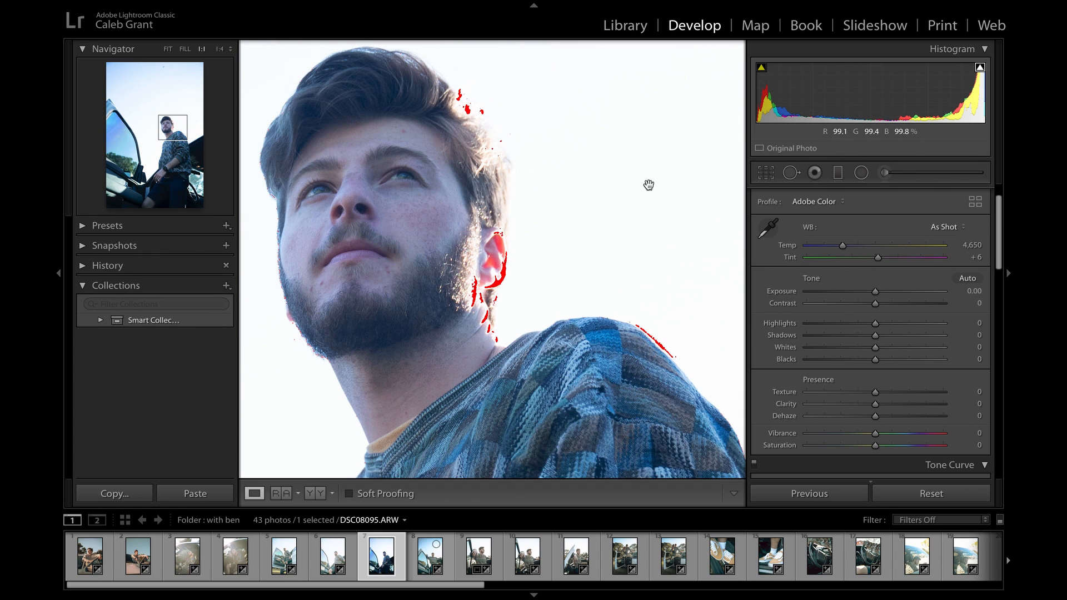
click(621, 191)
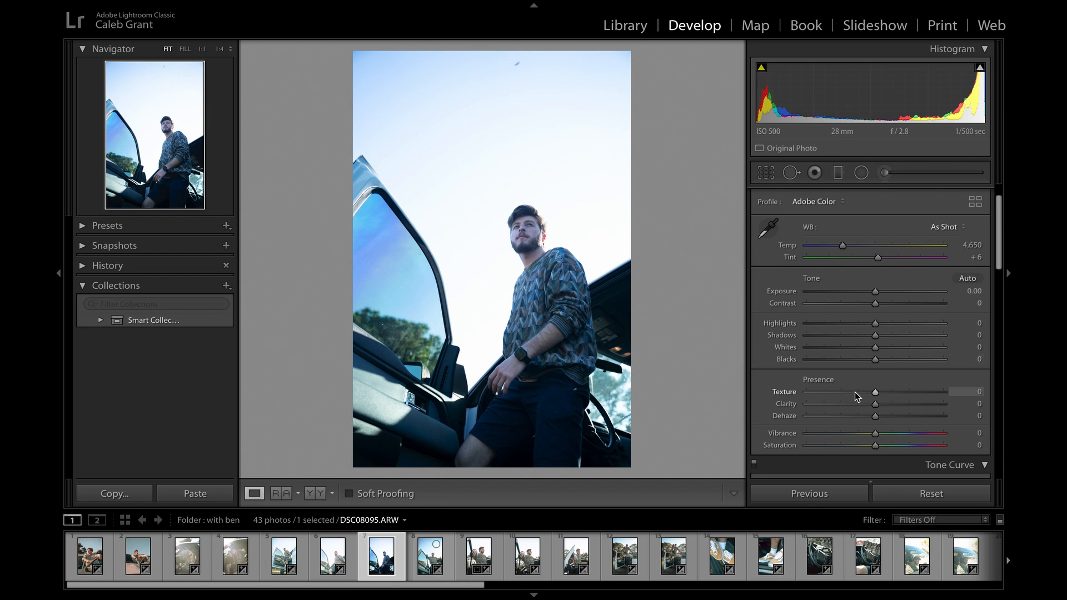
- Lower the Whites of the car portrait to −71
scroll(856, 399, down, 1)
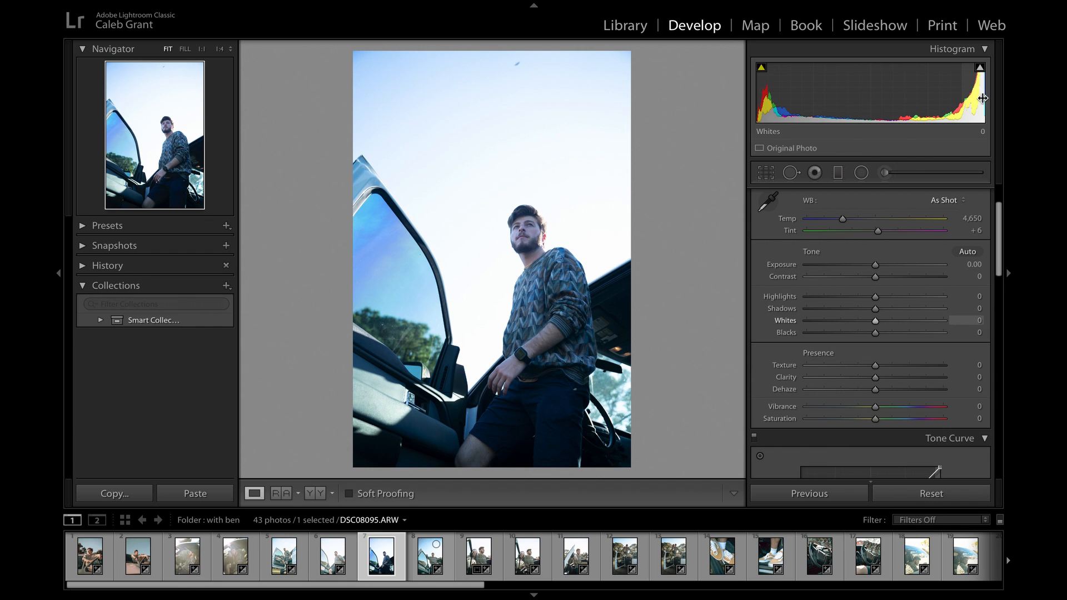
click(858, 323)
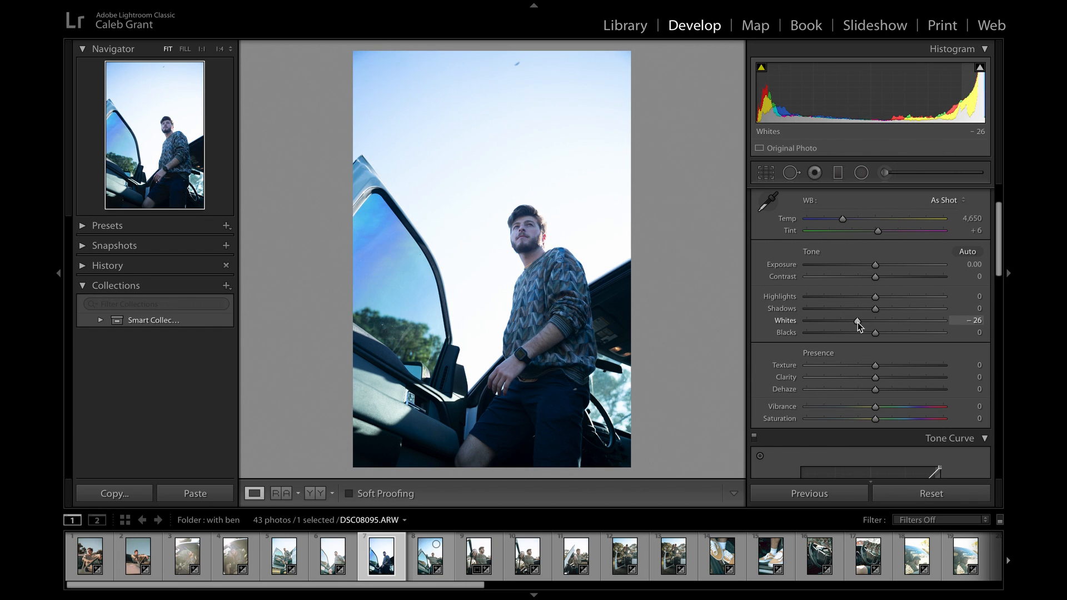
drag(859, 323, 826, 323)
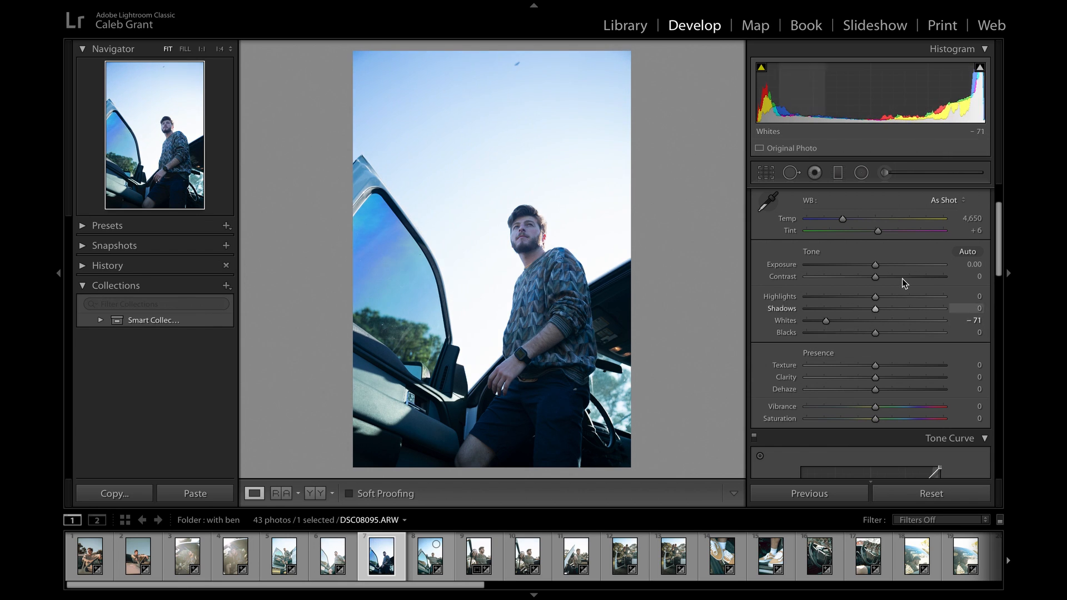
- Darken the Exposure to −1.70, and lift the Shadows to +77 and the Blacks to +31
drag(876, 265, 849, 266)
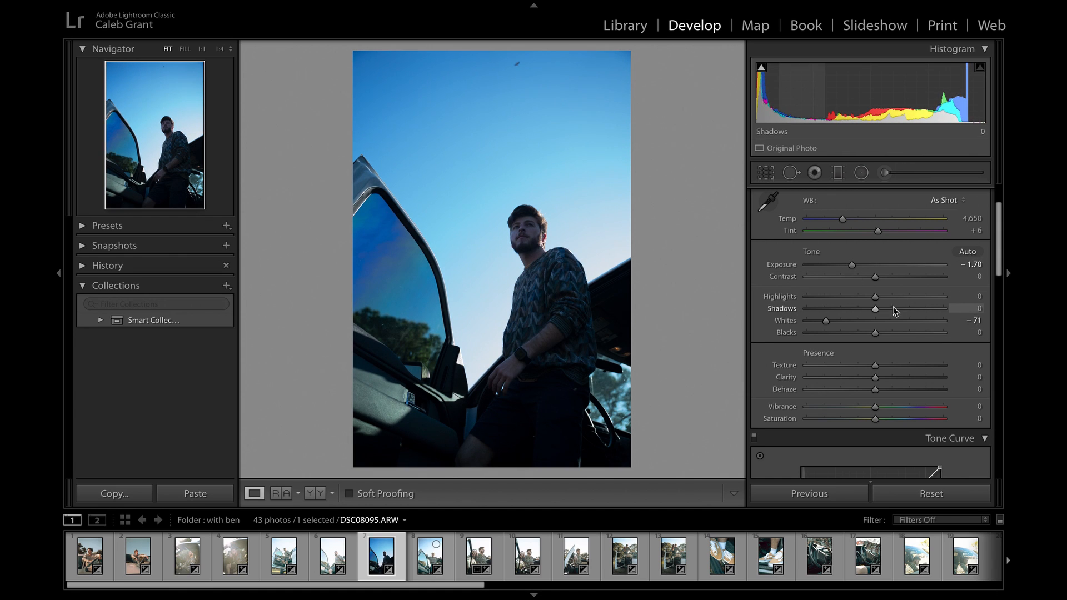
drag(898, 308, 929, 310)
click(895, 336)
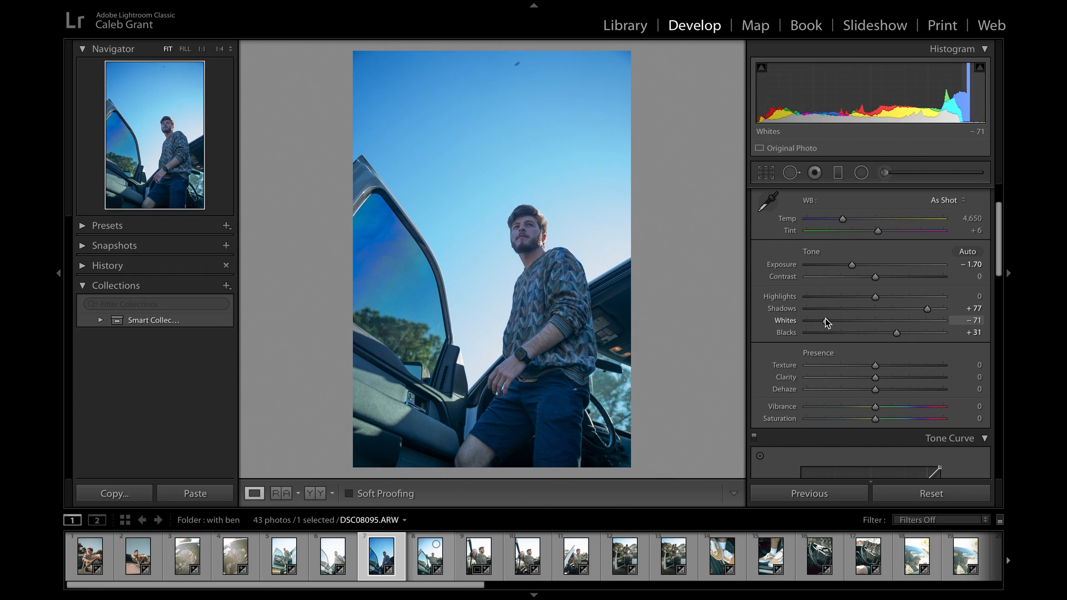
- Refine the tone with Whites at +24, Highlights at −71, Exposure at −1.30 and Shadows at +80
drag(832, 319, 892, 322)
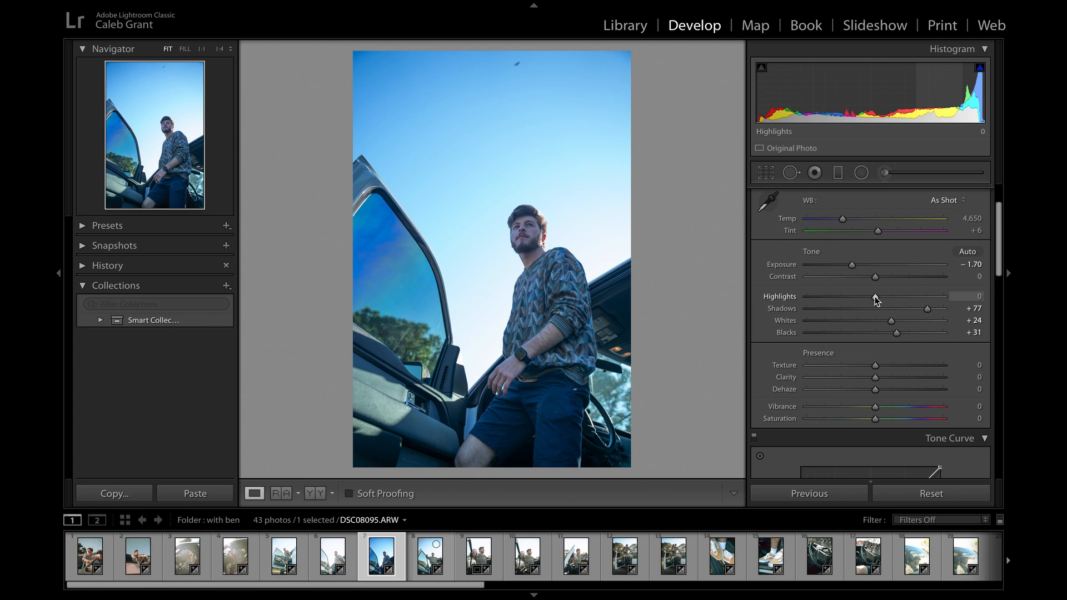
drag(849, 299, 826, 299)
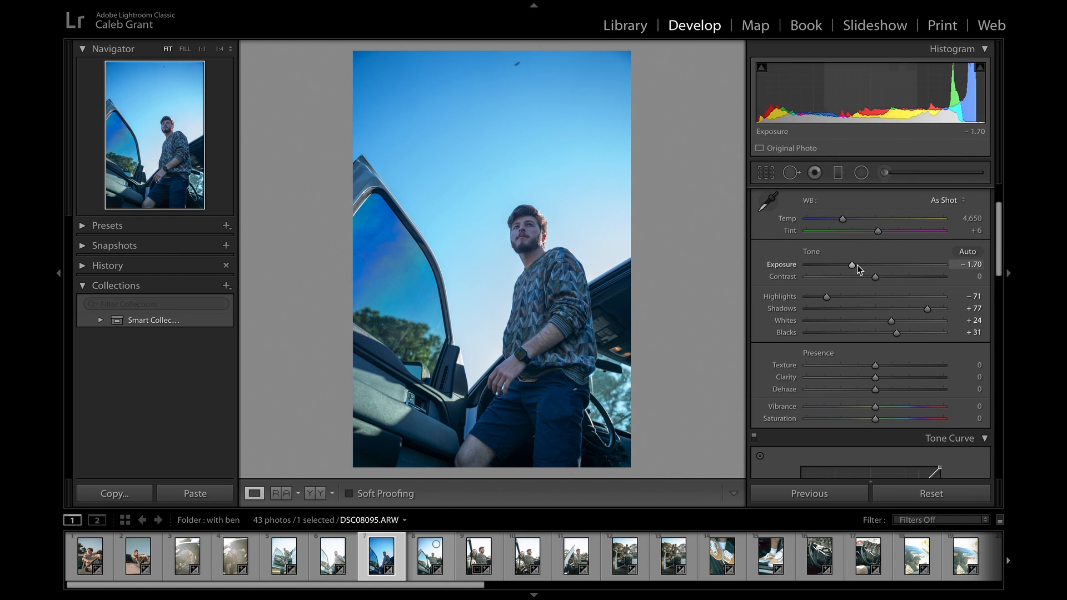
drag(855, 265, 859, 272)
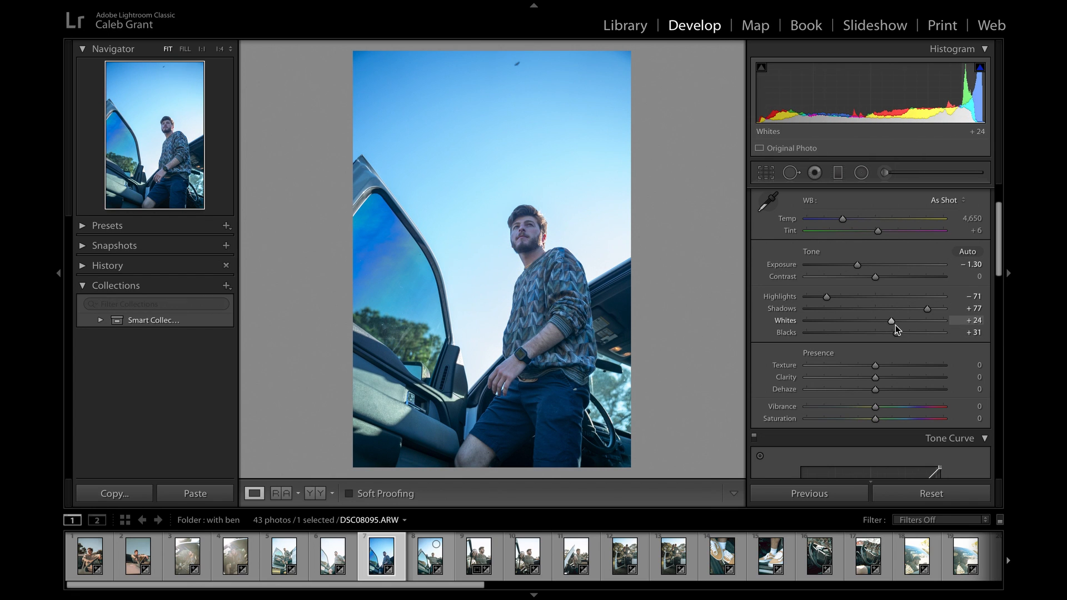
drag(930, 310, 930, 310)
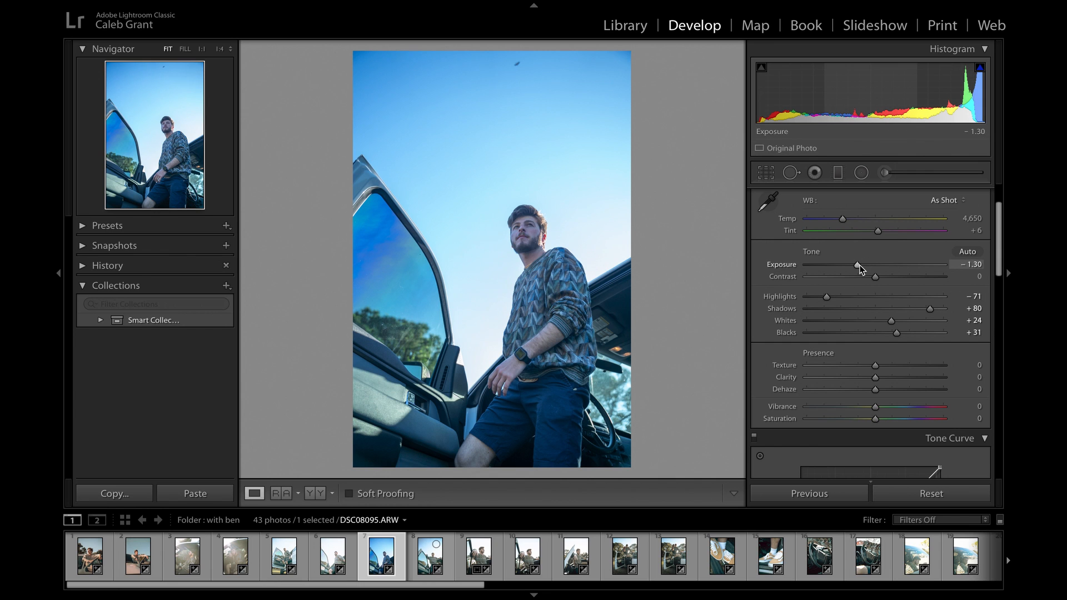
- Try an Exposure of −0.85 and undo it, and warm the white balance to a Temp of 5,673
drag(859, 266, 865, 266)
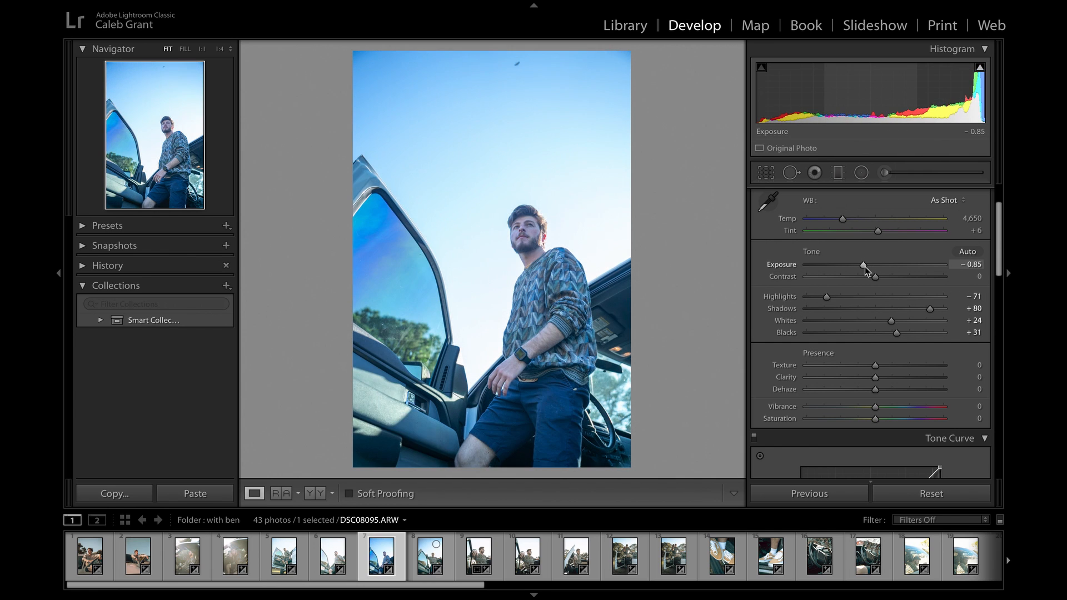
key(ctrl+z)
drag(843, 219, 861, 221)
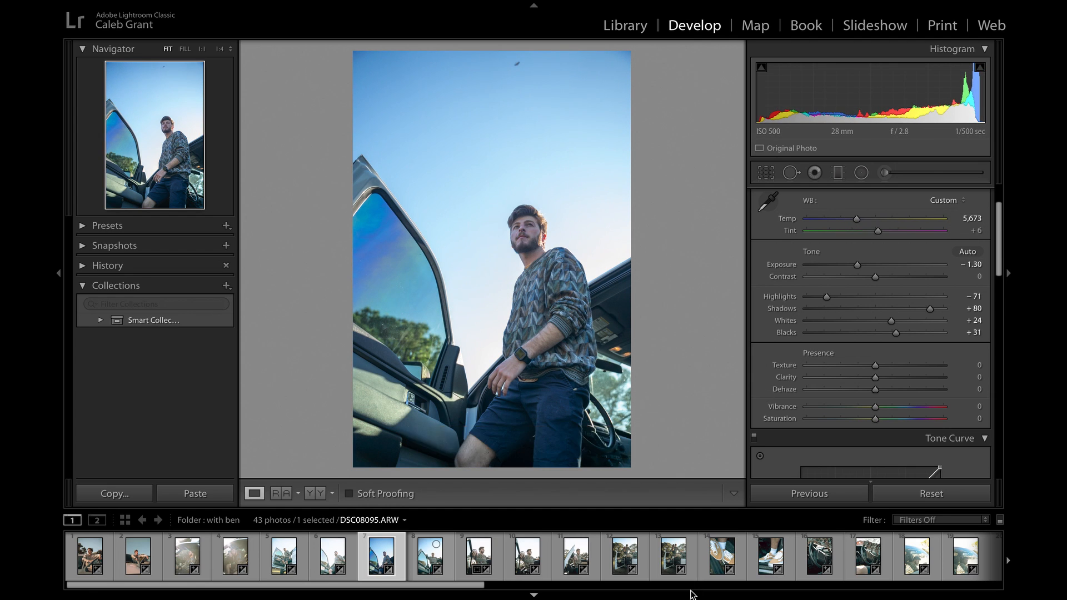
- Compare the edited portrait with its unedited version twice, ending on the edited photo
key(backslash)
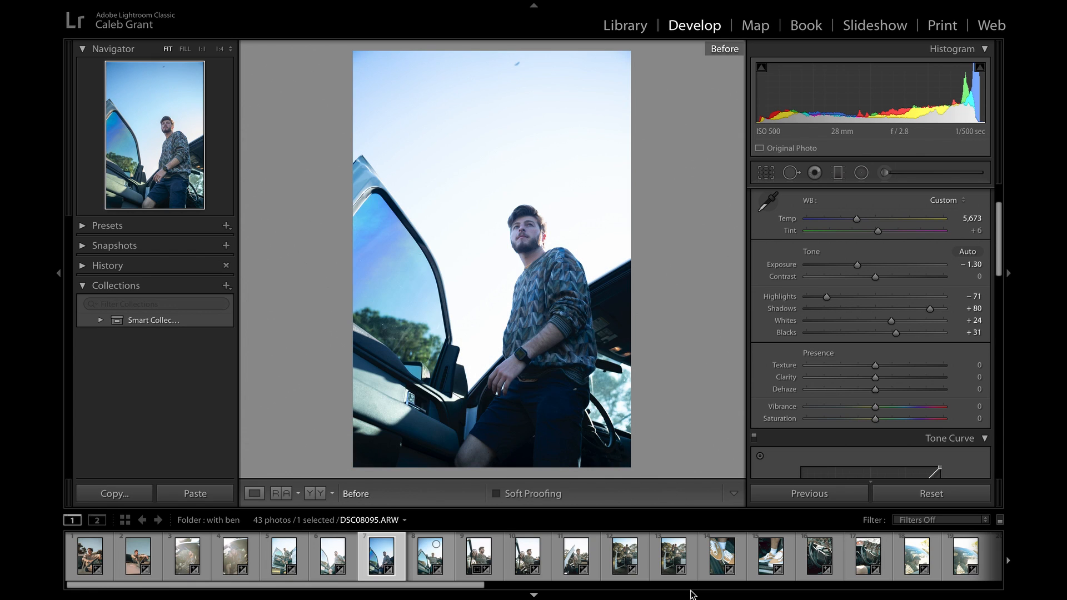
key(backslash)
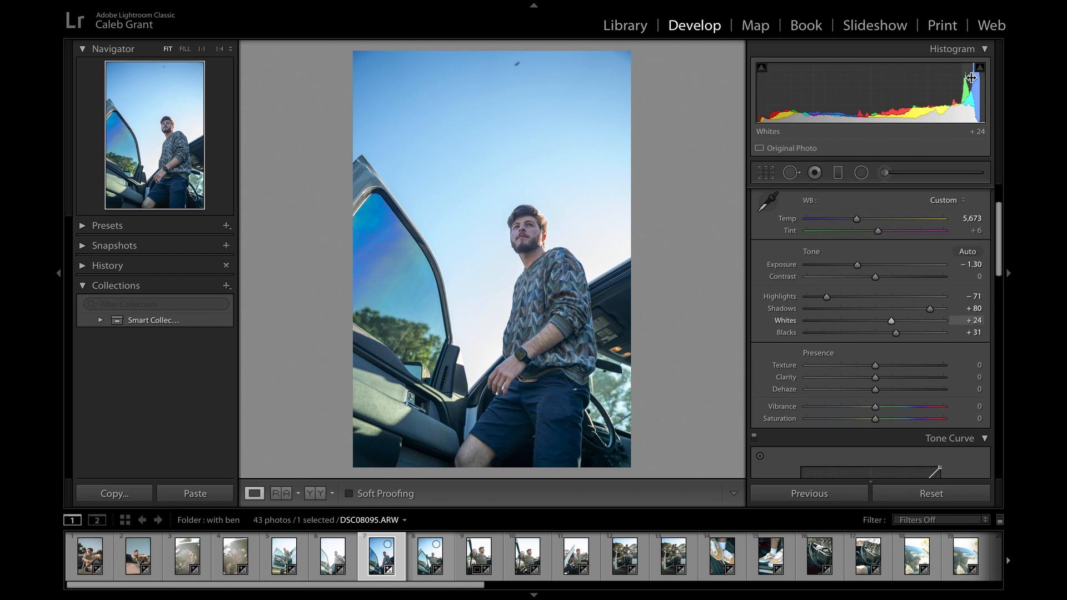
key(backslash)
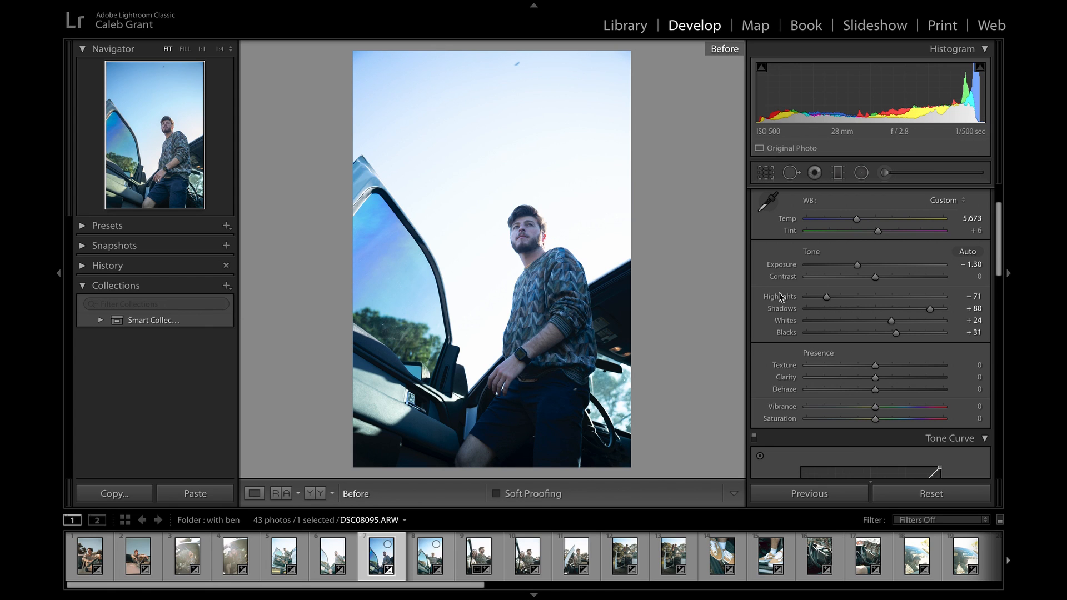
key(backslash)
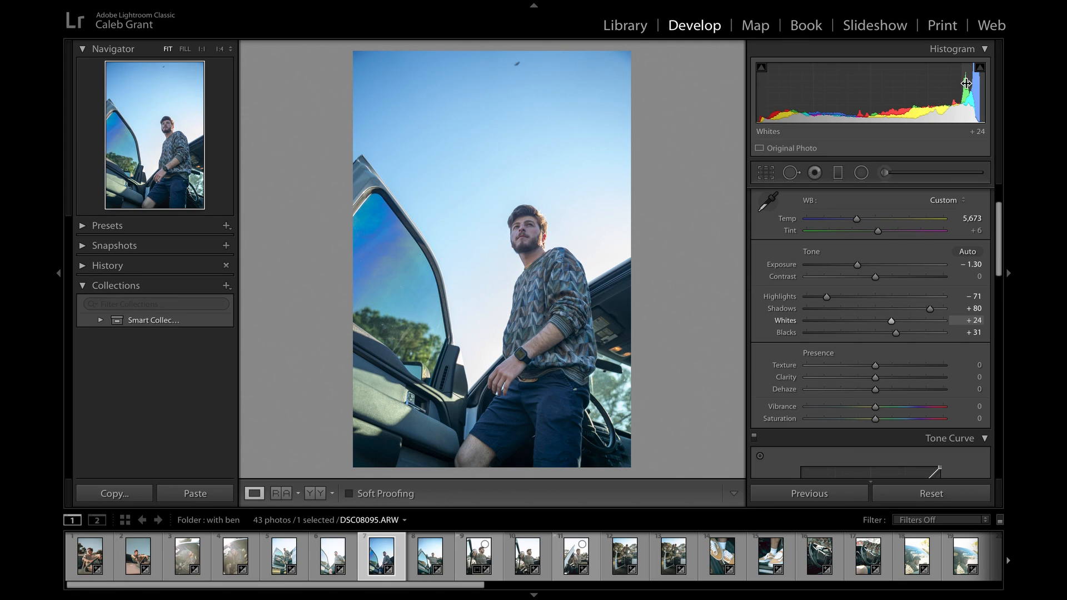
- Try the overall Saturation at −100 and reset it to 0
scroll(942, 235, down, 5)
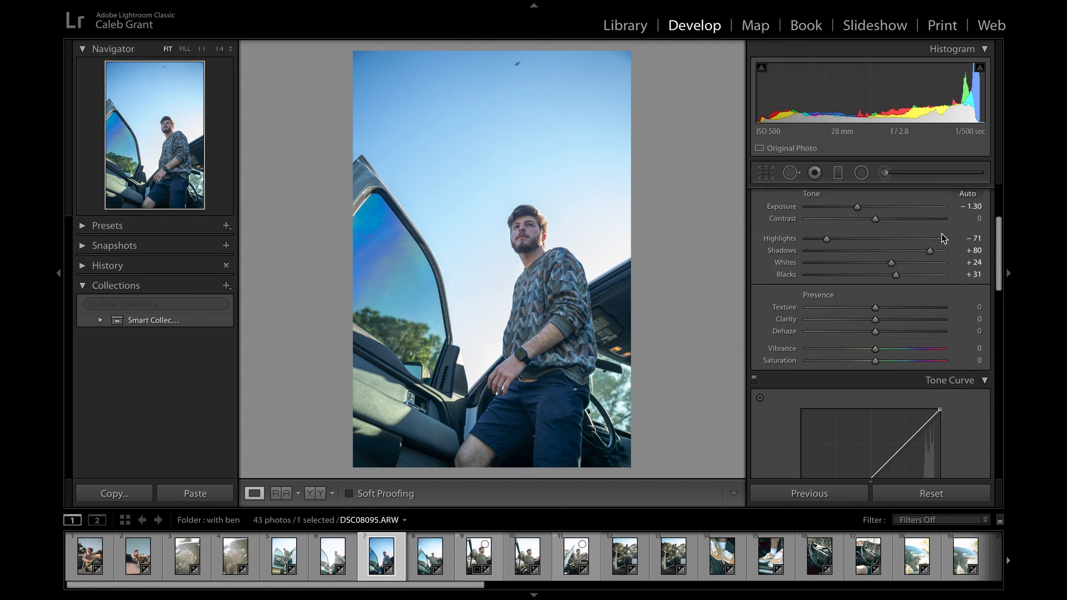
scroll(942, 237, down, 2)
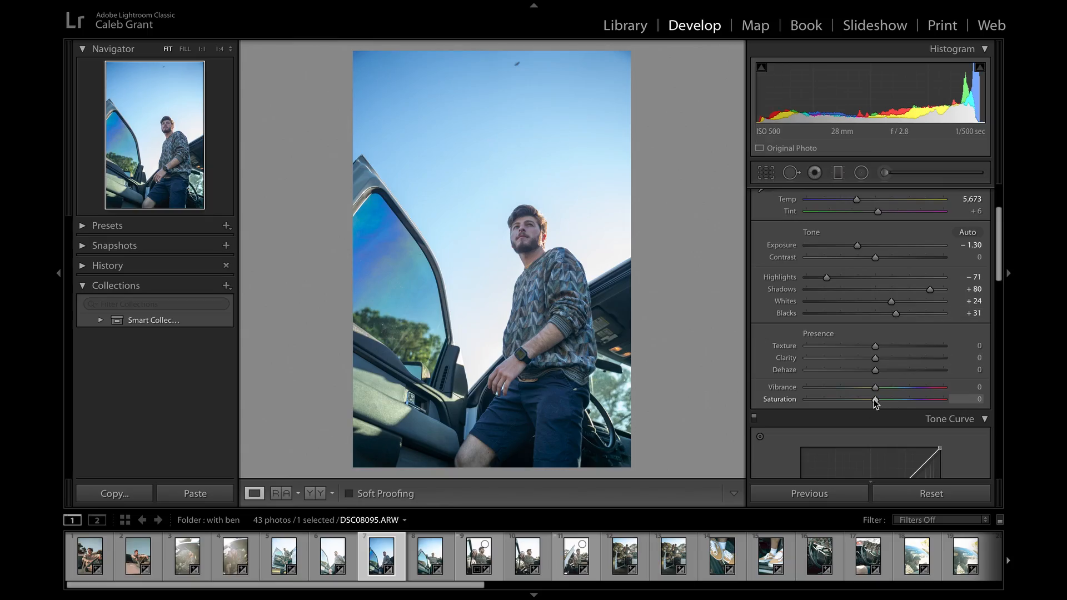
drag(875, 402, 807, 402)
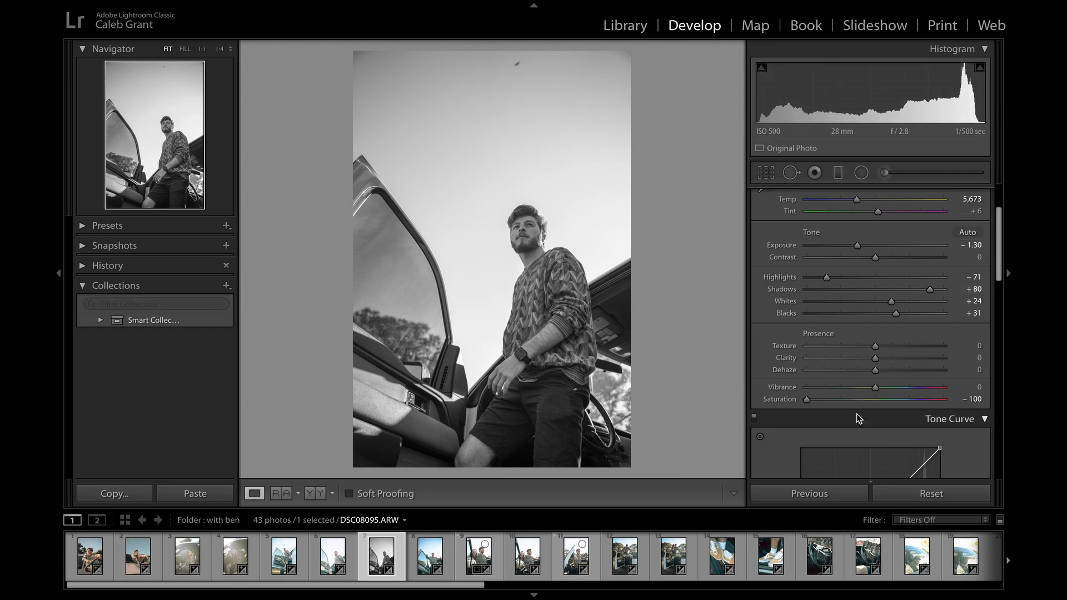
double_click(778, 400)
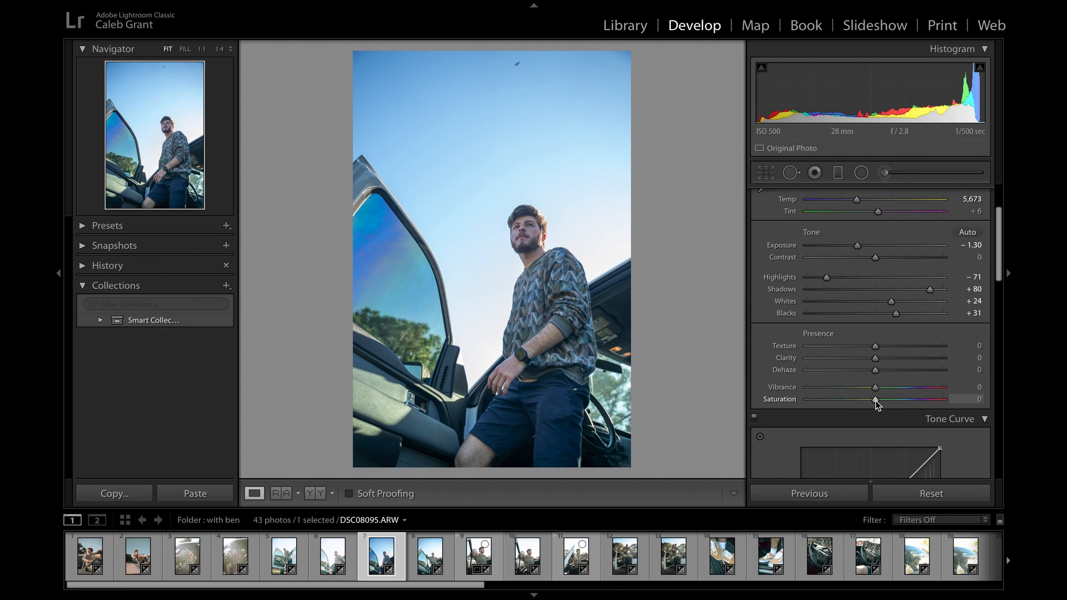
- Try boosting the overall Saturation to +100 and reset it to 0
drag(995, 417, 996, 415)
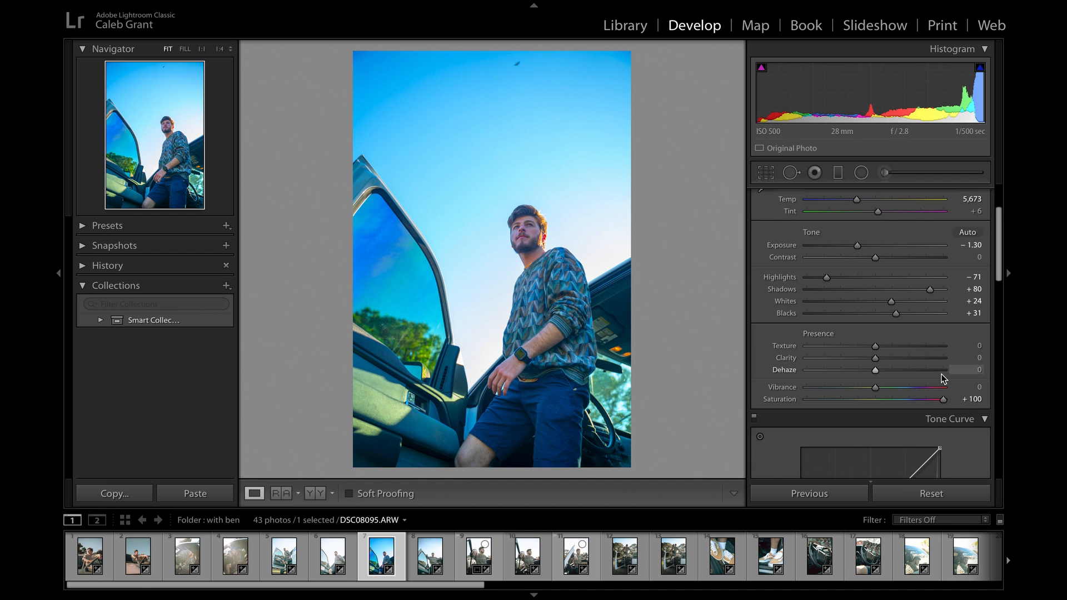
drag(942, 400, 925, 399)
drag(909, 400, 956, 403)
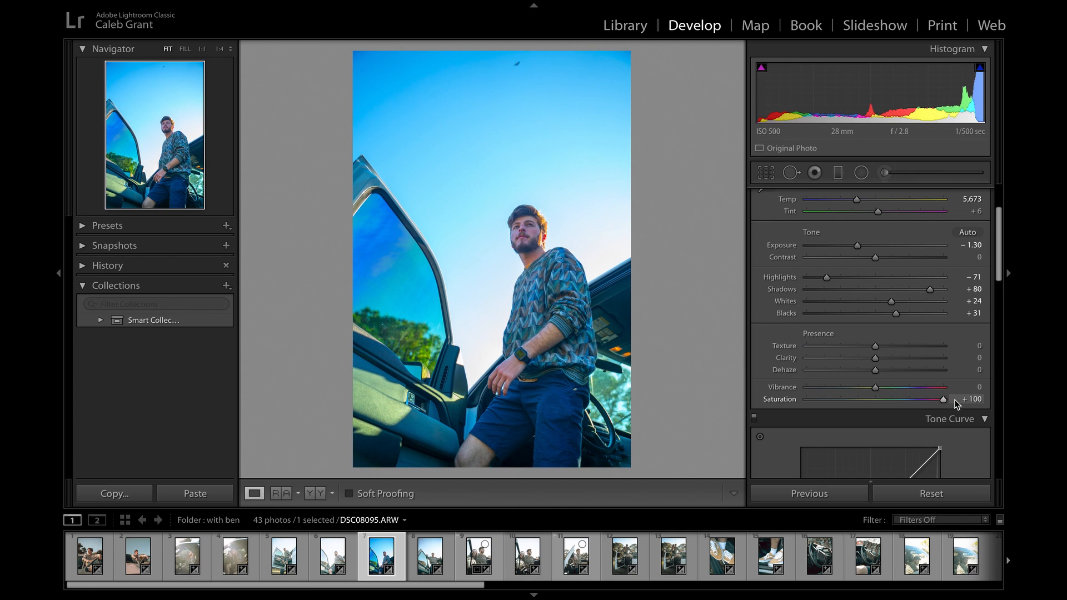
double_click(784, 400)
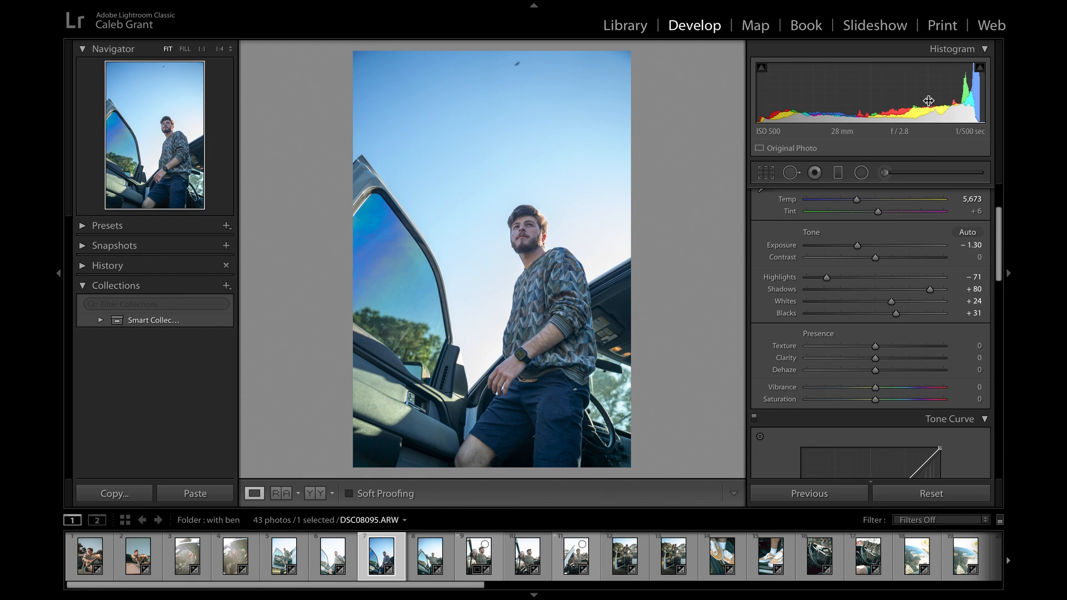
- Show only the Blue adjustments in the HSL/Color settings and lower the Blue Saturation to −100
scroll(869, 387, down, 5)
scroll(870, 386, down, 6)
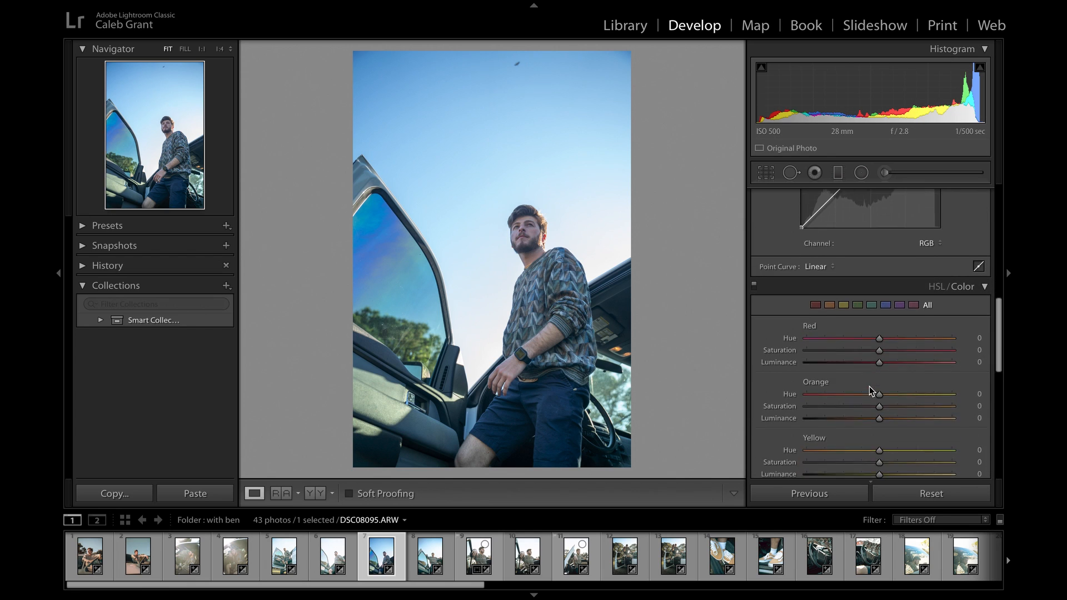
click(886, 295)
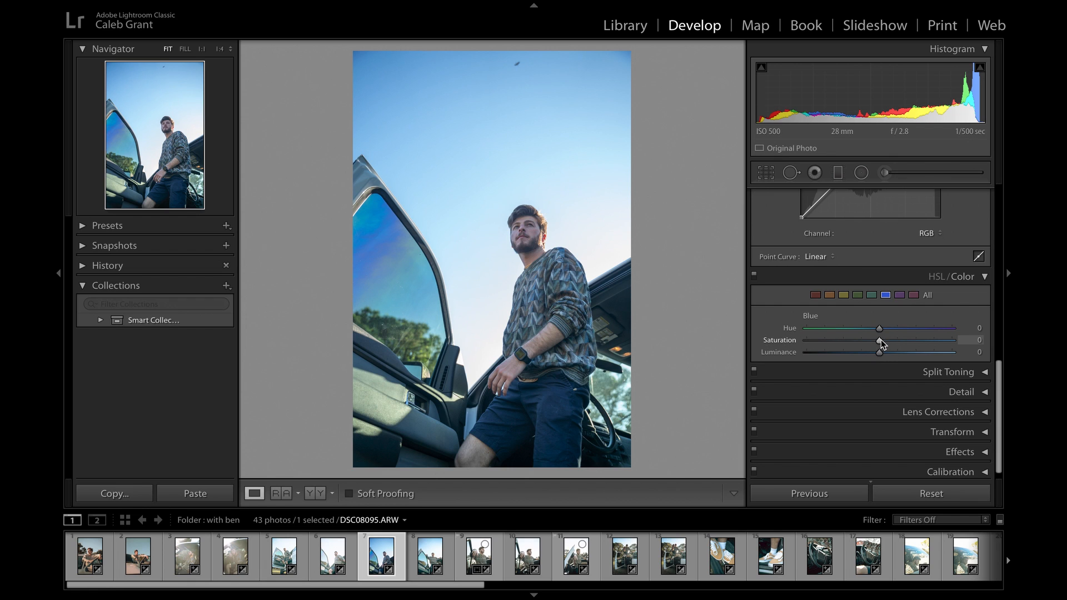
drag(879, 340, 708, 352)
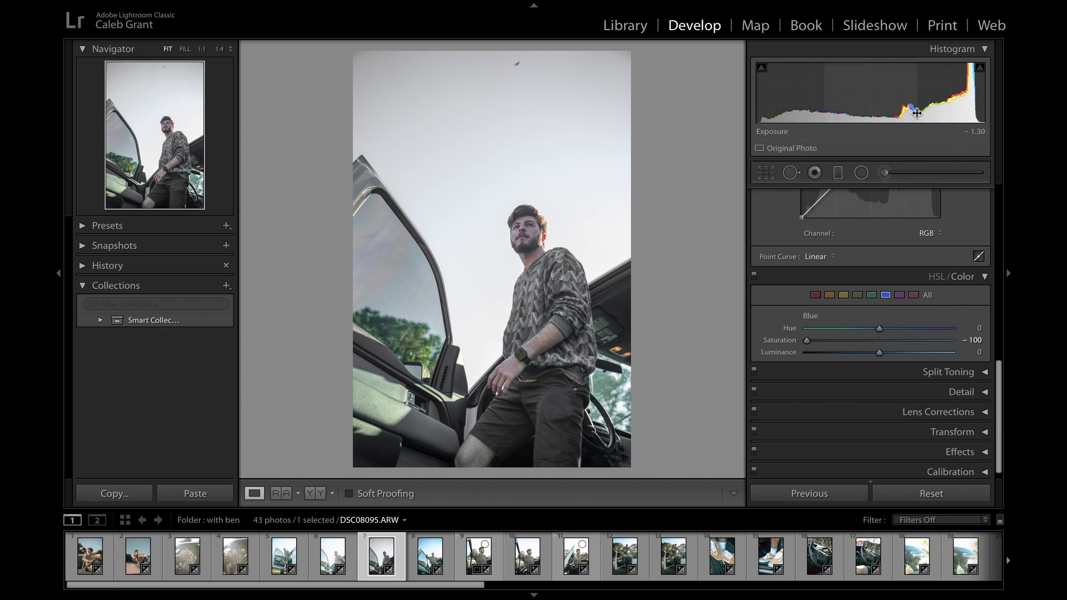
- Try lowering the Aqua Saturation, and reset the Aqua and Blue Saturation to 0
click(872, 296)
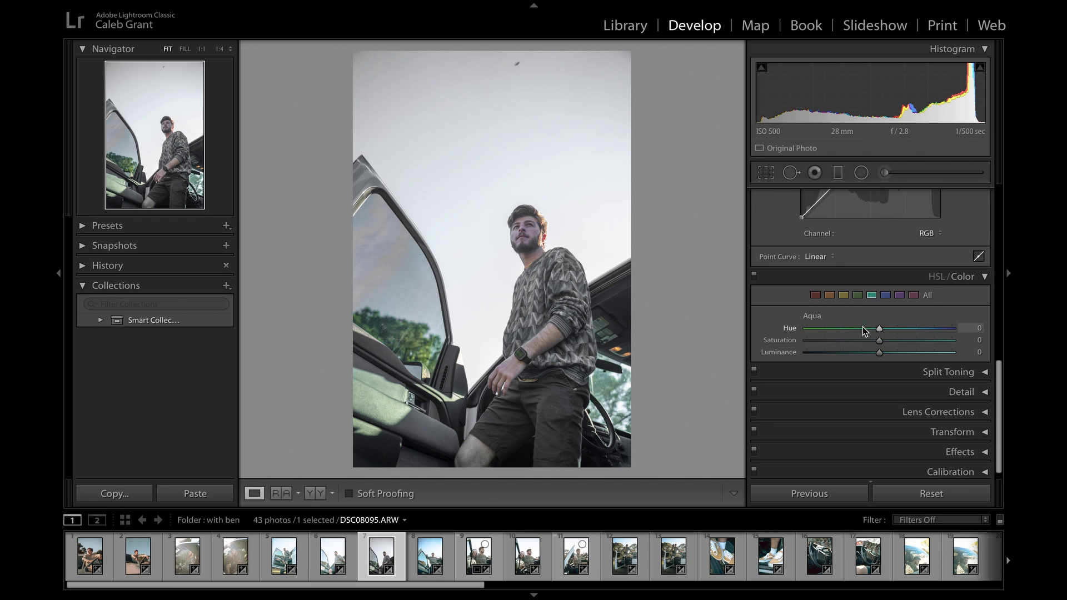
drag(870, 339, 869, 341)
drag(753, 356, 672, 358)
click(885, 295)
double_click(784, 342)
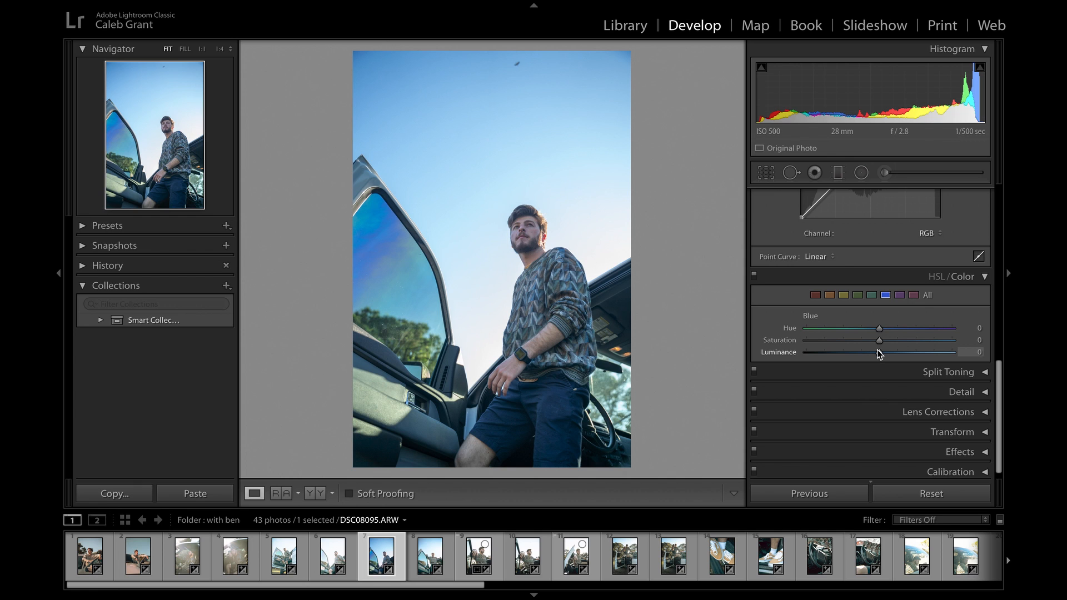
- Darken the sky by setting the Luminance of both Blue and Aqua to −100
drag(877, 352, 785, 355)
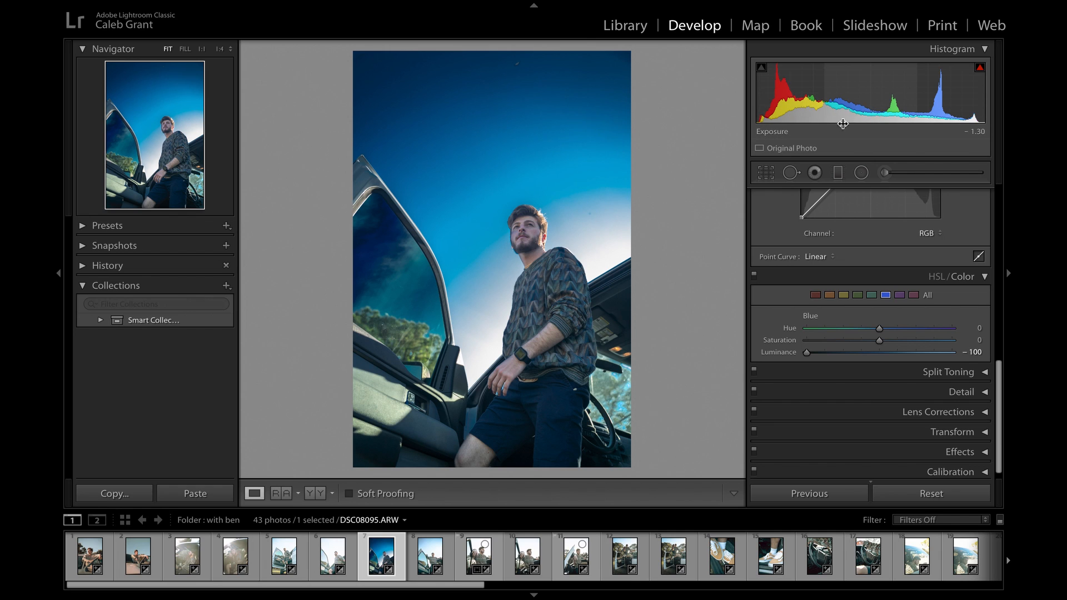
click(874, 296)
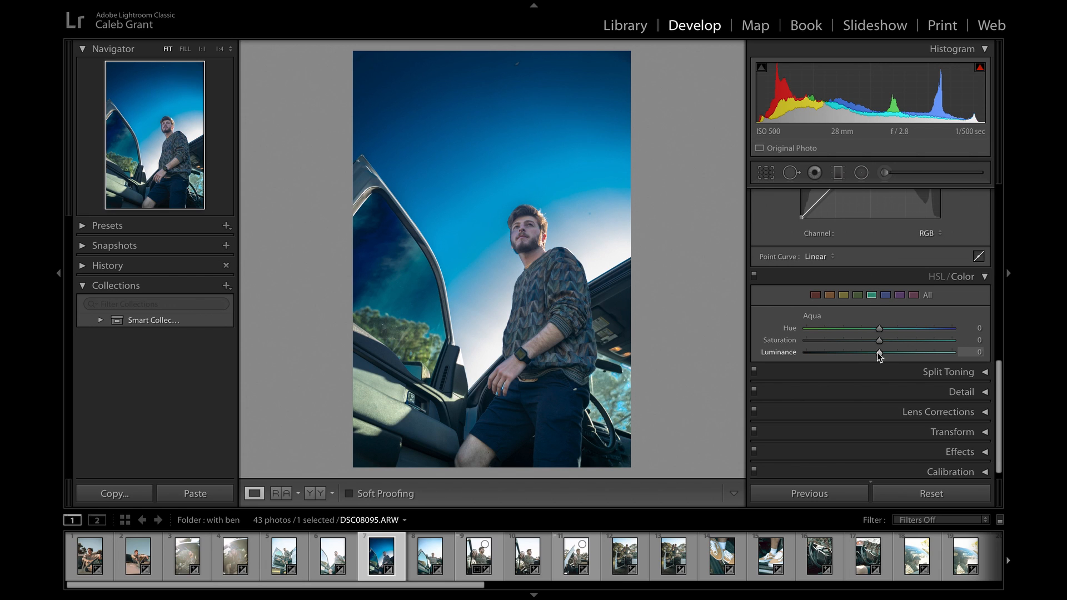
drag(878, 353, 803, 353)
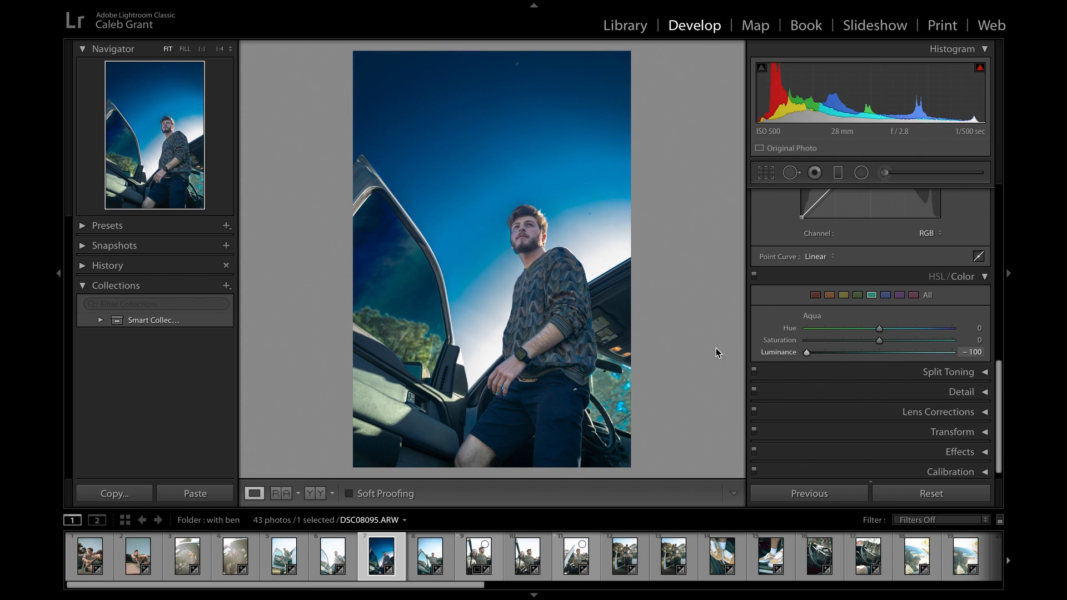